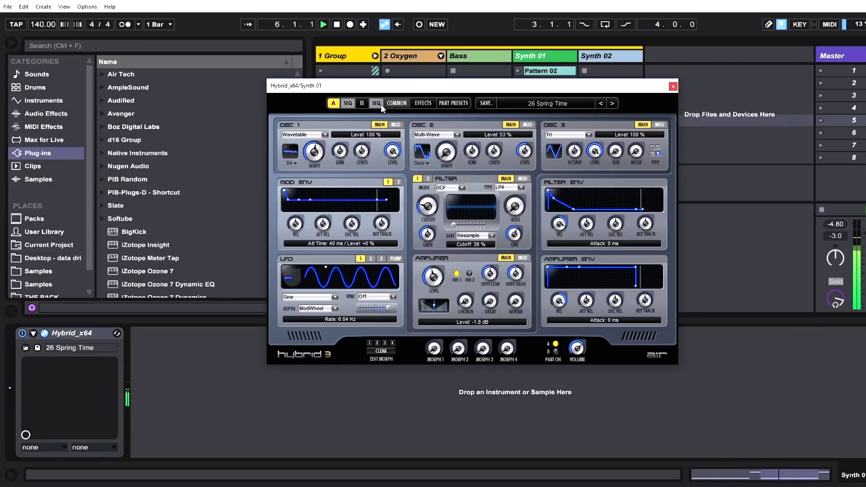
Look over Part A's step sequencer and Part B's settings, then return to Part A
{"action": "left_click", "coordinate": [350, 101]}
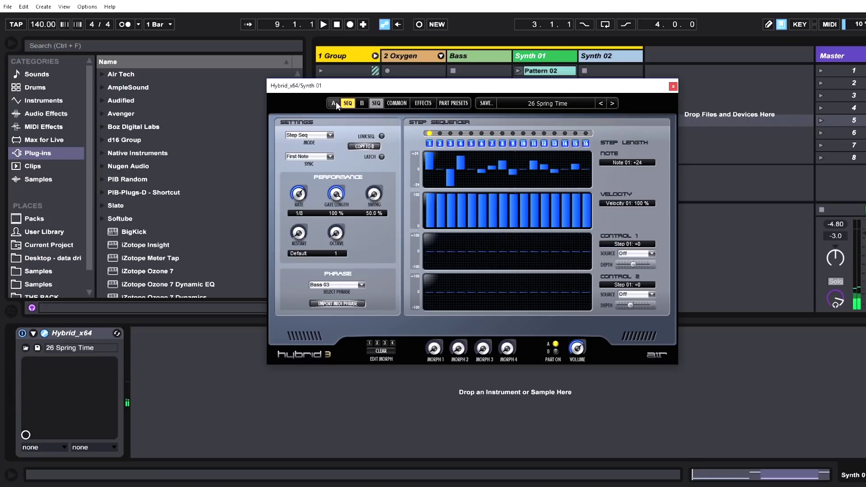
{"action": "left_click", "coordinate": [335, 102]}
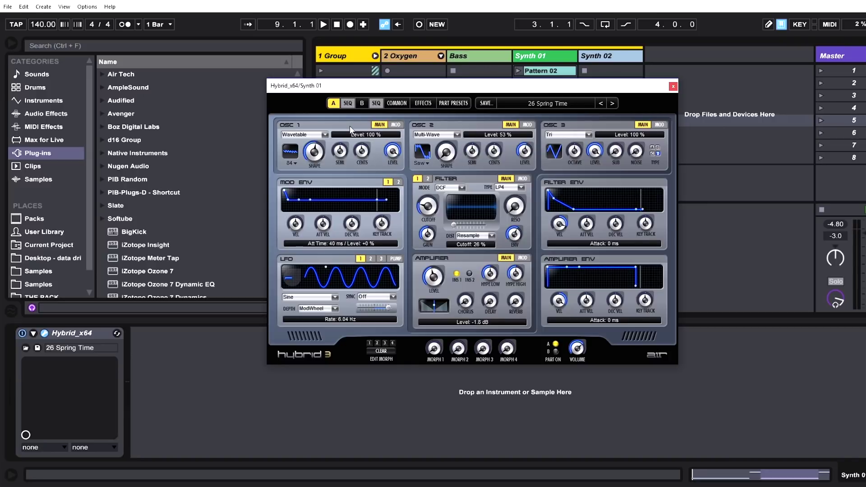
{"action": "left_click", "coordinate": [361, 103]}
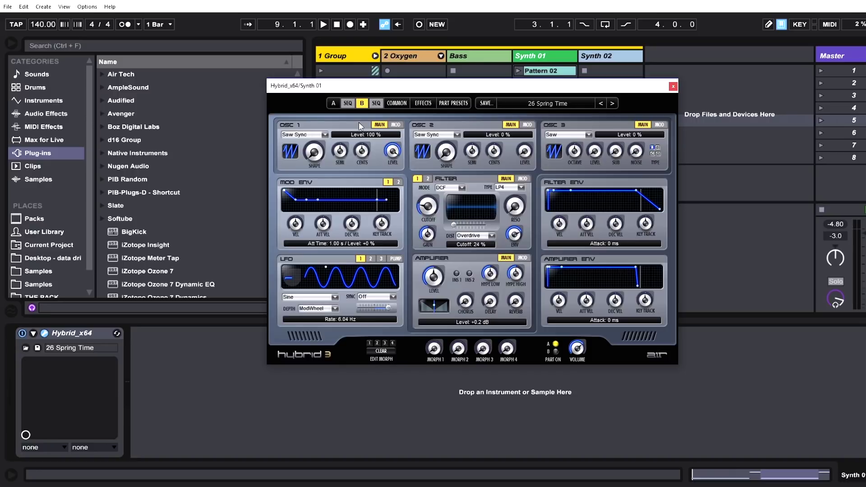
{"action": "left_click", "coordinate": [333, 103]}
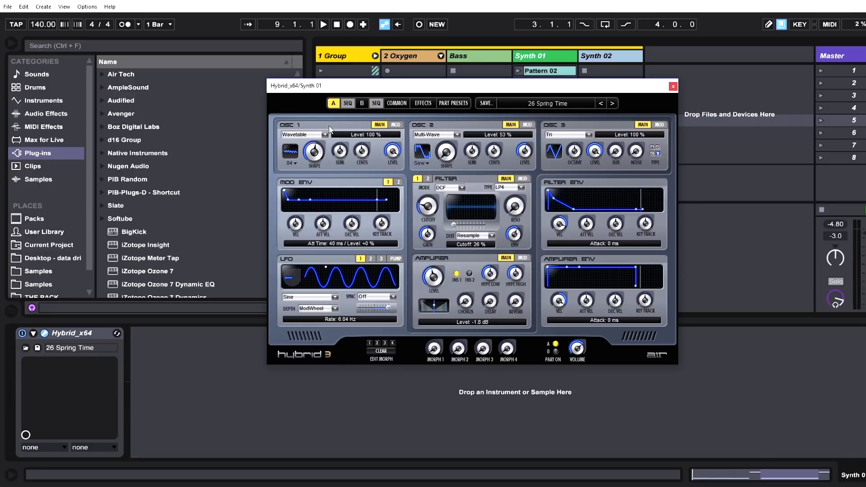
Set LFO1 as the cutoff modulation source on Part A's Filter 2
{"action": "left_click", "coordinate": [398, 182]}
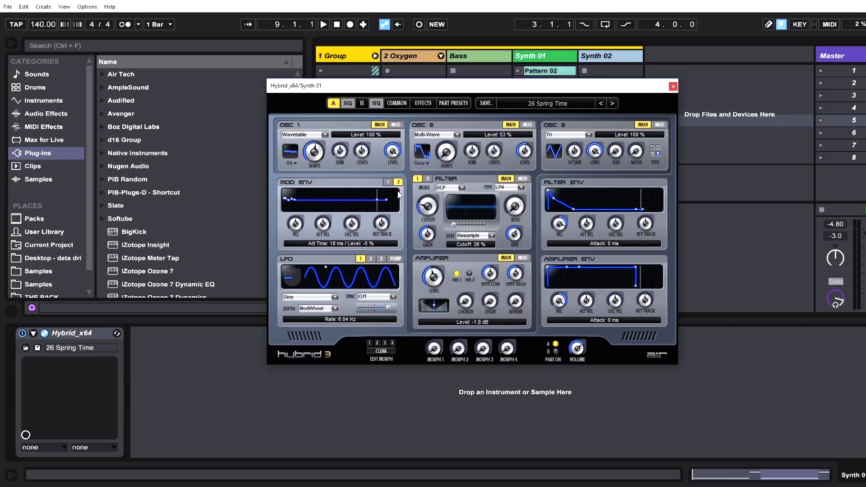
{"action": "left_click", "coordinate": [428, 180]}
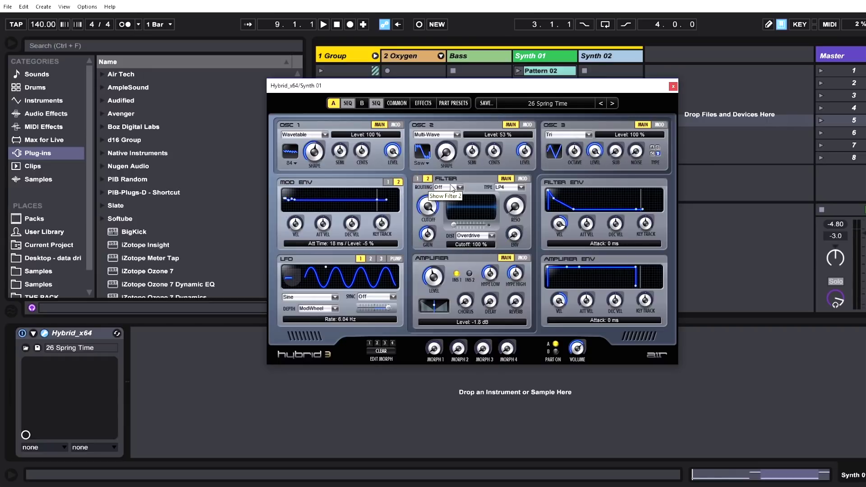
{"action": "left_click", "coordinate": [523, 179]}
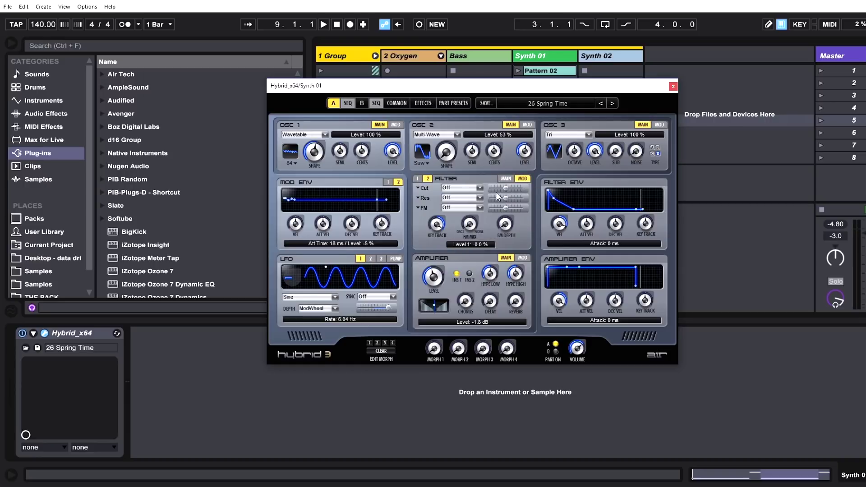
{"action": "left_click", "coordinate": [479, 188]}
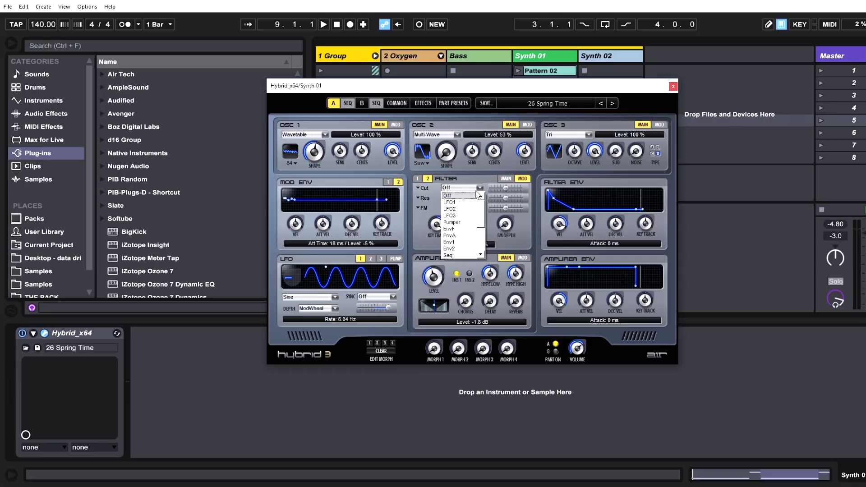
{"action": "left_click", "coordinate": [465, 205]}
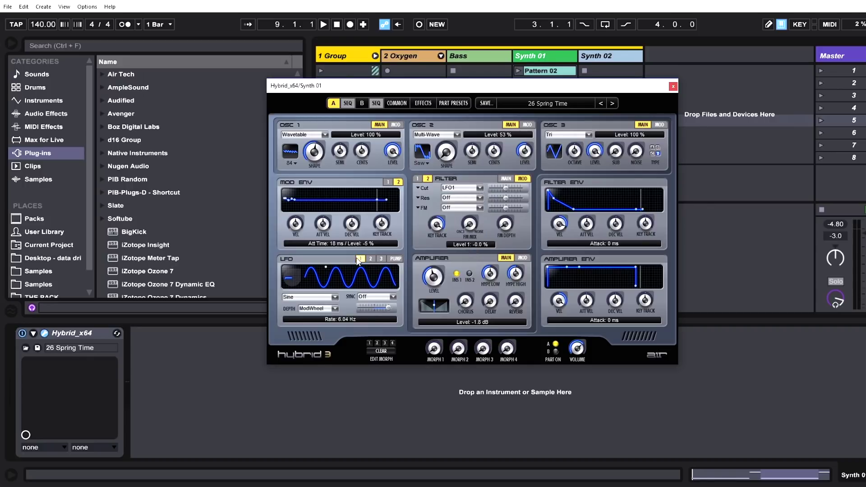
Check the LFO Pump settings, keeping speed at 1/4, then view the Amplifier modulation routing
{"action": "left_click", "coordinate": [391, 259]}
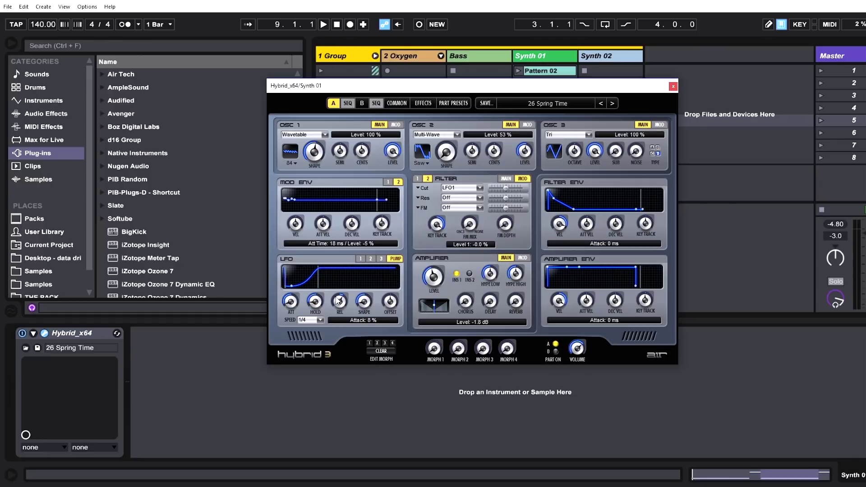
{"action": "left_click", "coordinate": [314, 320]}
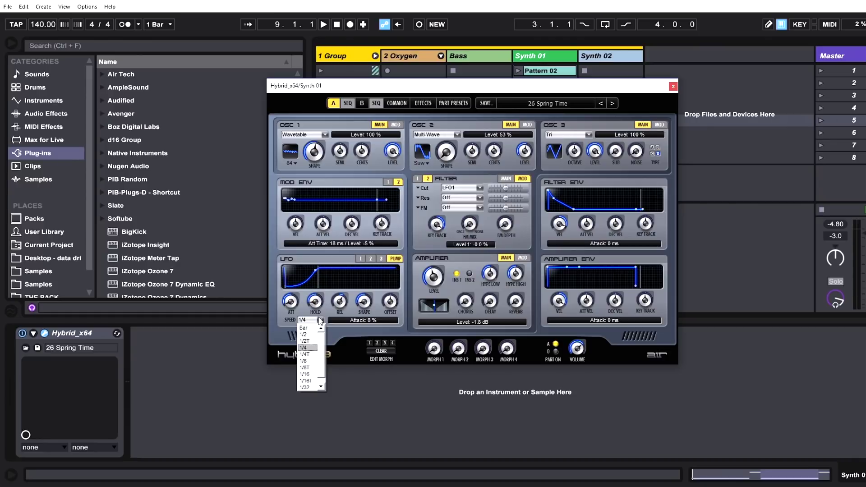
{"action": "left_click", "coordinate": [320, 320]}
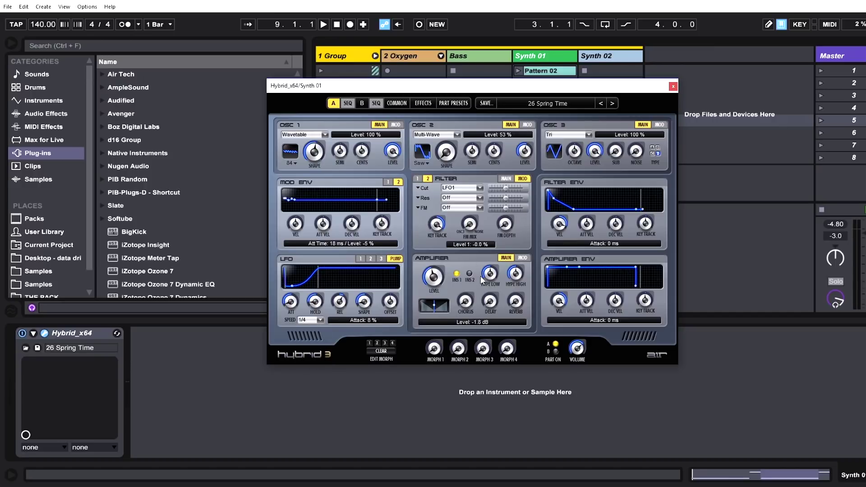
{"action": "left_click", "coordinate": [521, 258]}
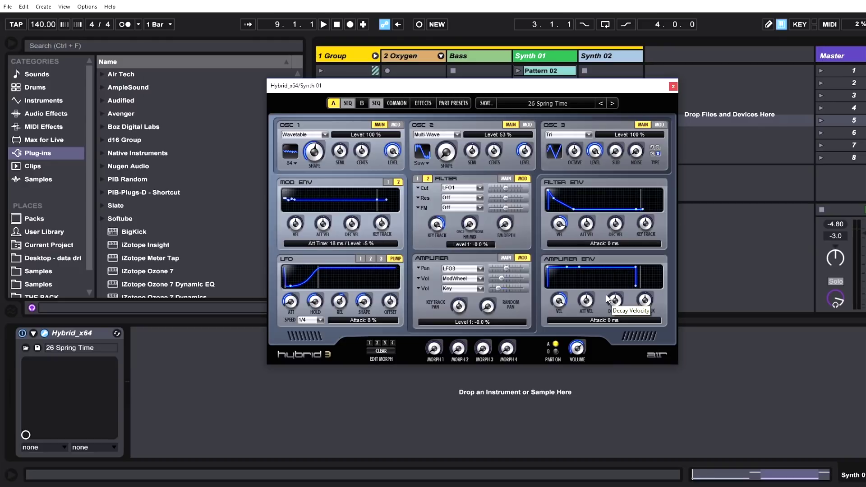
Open Part A's step sequencer and show Control 1's modulation source choices
{"action": "left_click", "coordinate": [348, 103]}
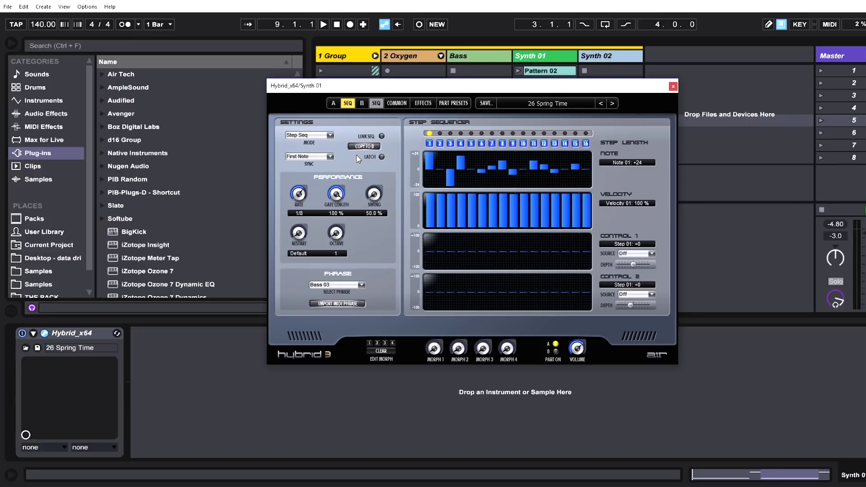
{"action": "left_click", "coordinate": [650, 254]}
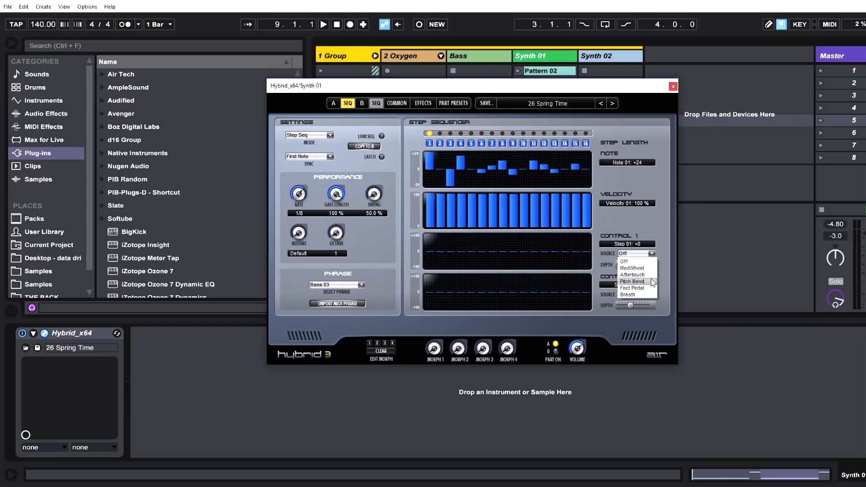
Leave Control 1 and 2 sources unchanged and add Control 1 values at steps 2, 4, 7, 11, 14
{"action": "left_click", "coordinate": [631, 261]}
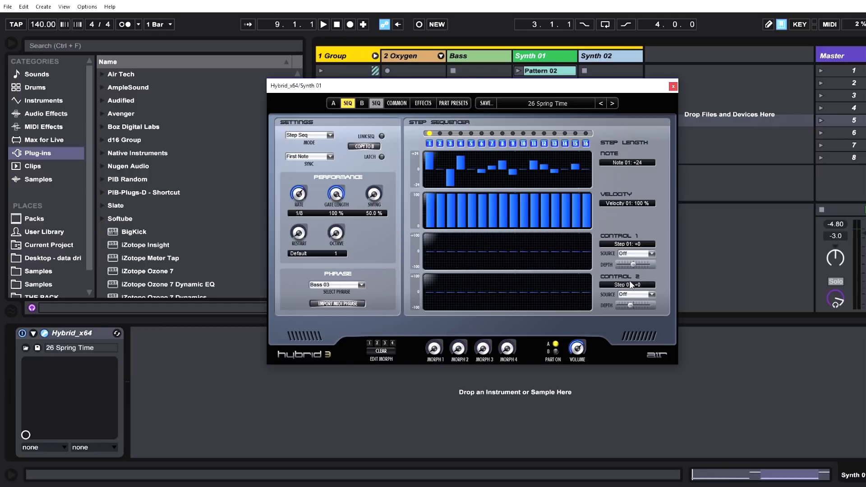
{"action": "left_click", "coordinate": [634, 294]}
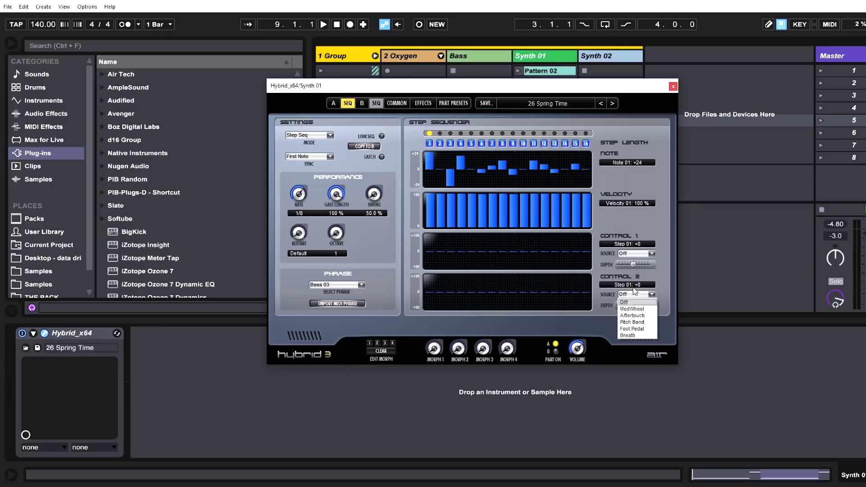
{"action": "left_click", "coordinate": [440, 243]}
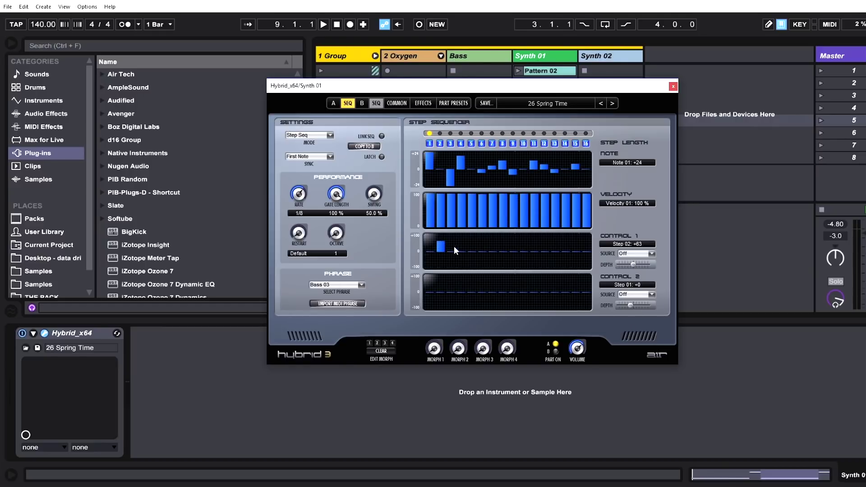
{"action": "left_click", "coordinate": [461, 265]}
{"action": "left_click", "coordinate": [493, 242]}
{"action": "left_click", "coordinate": [535, 258]}
{"action": "left_click", "coordinate": [565, 243]}
Tie and then untie step 2, and return to Part A's synth page
{"action": "left_click", "coordinate": [440, 143]}
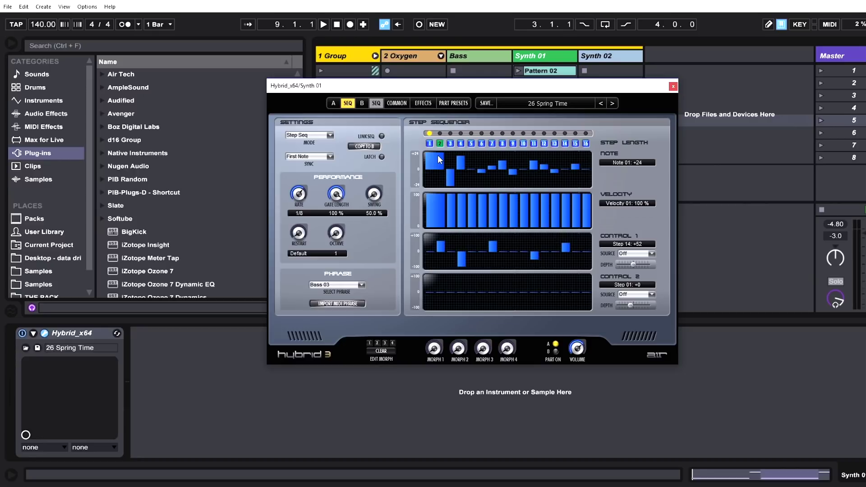
{"action": "left_click", "coordinate": [436, 144]}
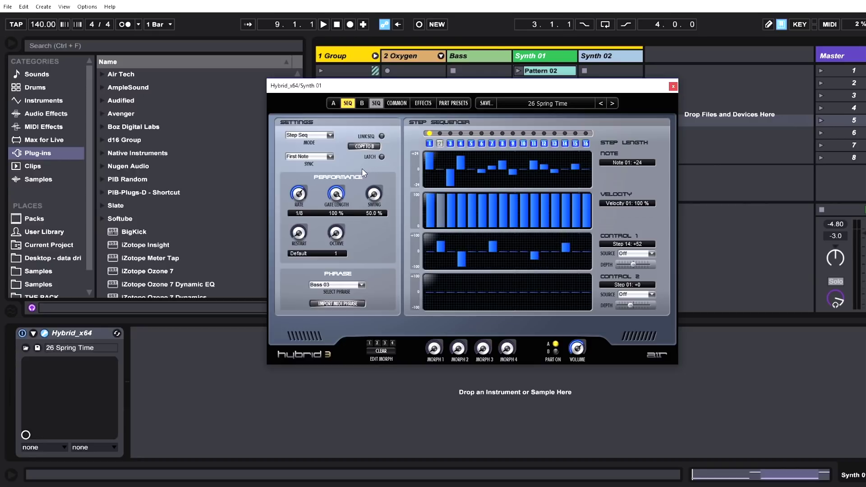
{"action": "left_click", "coordinate": [332, 104]}
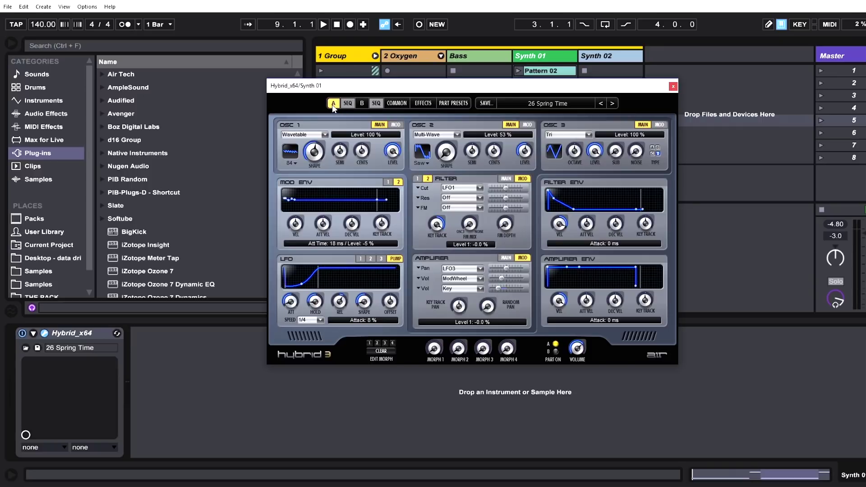
Glance at Part B's step sequencer, then show the Common page with unison and voice settings
{"action": "left_click", "coordinate": [374, 104]}
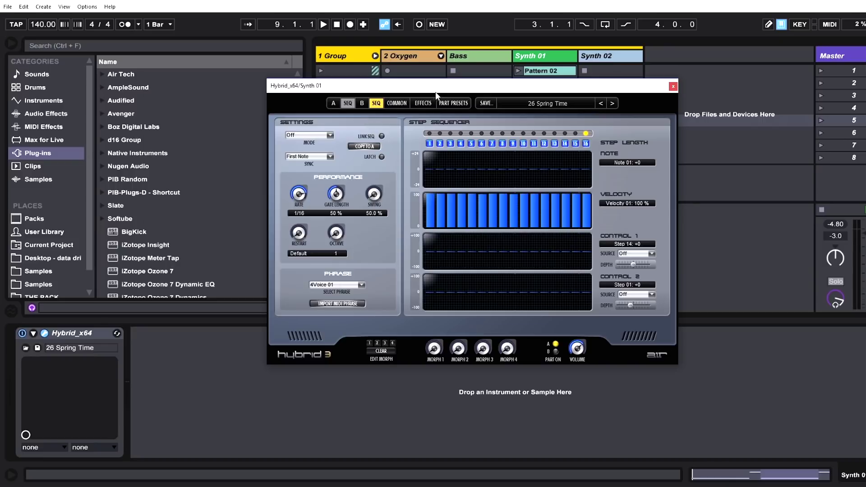
{"action": "left_click", "coordinate": [404, 103]}
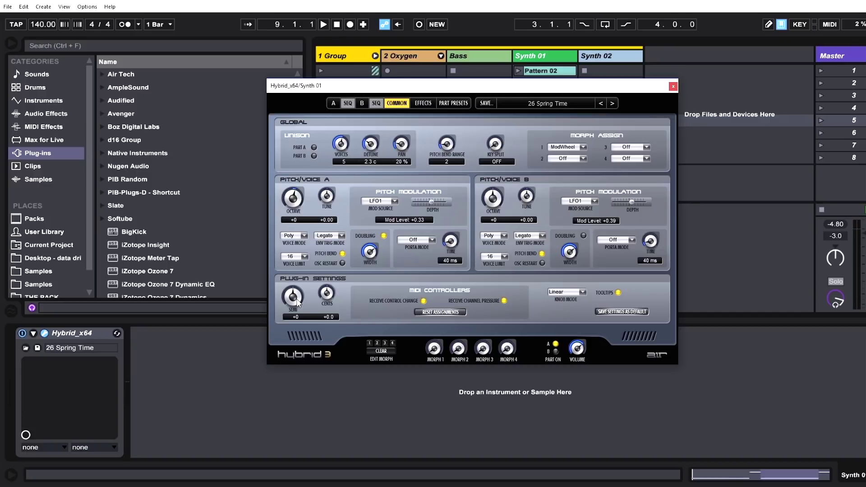
Browse Part B Insert 1's effect list without choosing one, then show the Part Presets page
{"action": "left_click", "coordinate": [426, 103]}
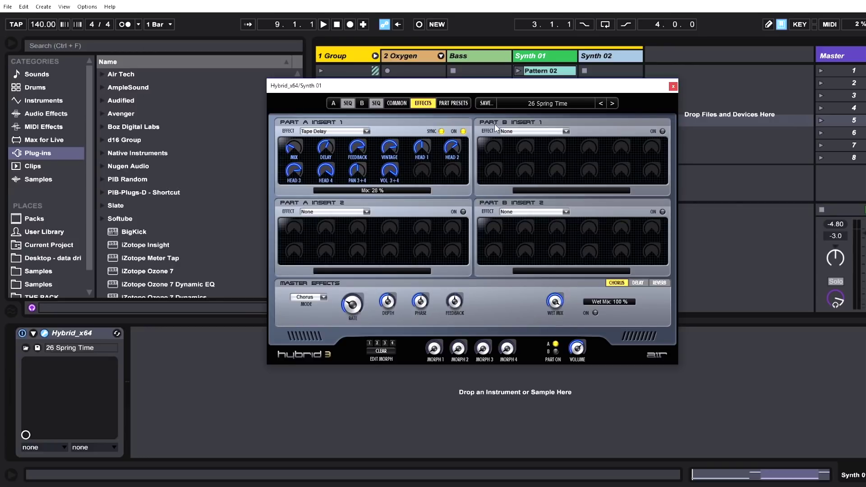
{"action": "left_click", "coordinate": [536, 131]}
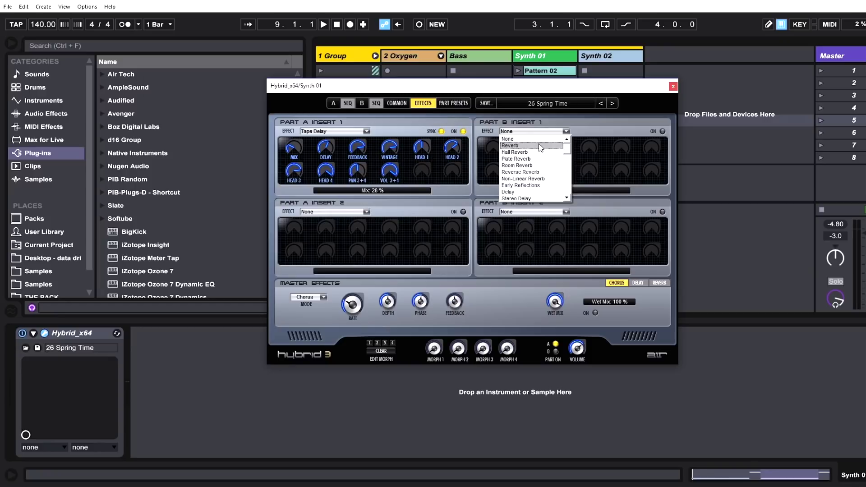
{"action": "scroll", "coordinate": [540, 176], "scroll_direction": "down", "scroll_amount": 4}
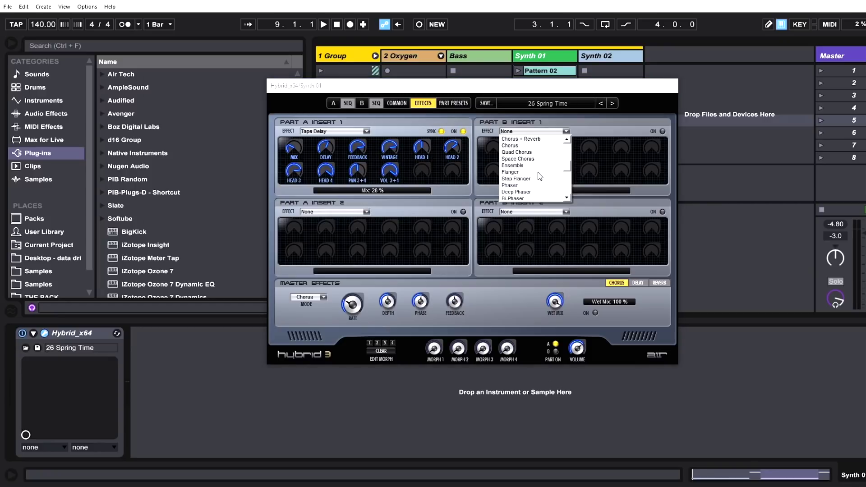
{"action": "scroll", "coordinate": [540, 175], "scroll_direction": "down", "scroll_amount": 2}
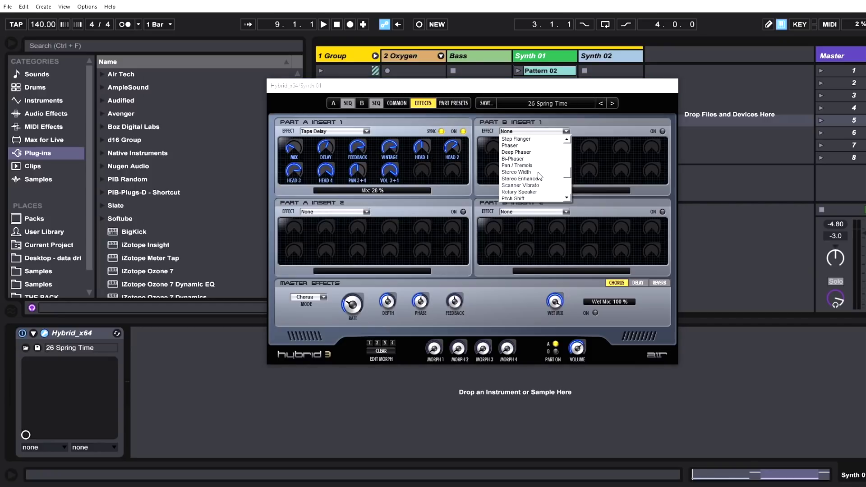
{"action": "scroll", "coordinate": [538, 175], "scroll_direction": "down", "scroll_amount": 2}
{"action": "scroll", "coordinate": [540, 176], "scroll_direction": "down", "scroll_amount": 1}
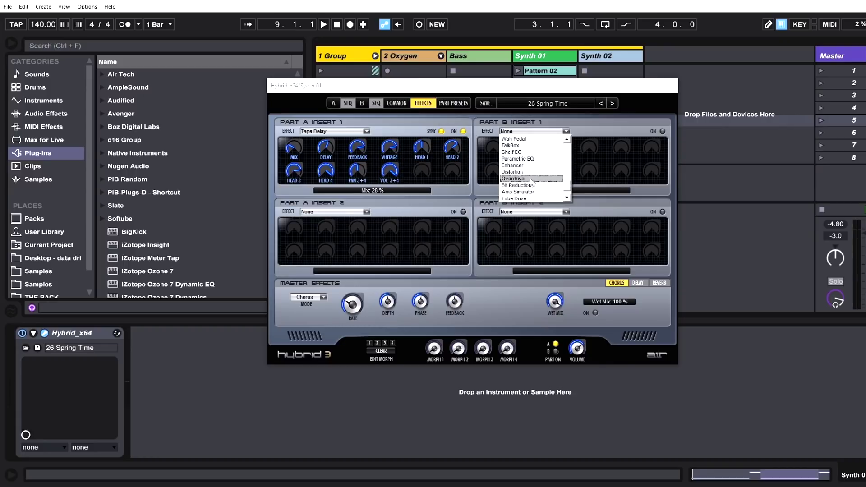
{"action": "scroll", "coordinate": [529, 184], "scroll_direction": "down", "scroll_amount": 2}
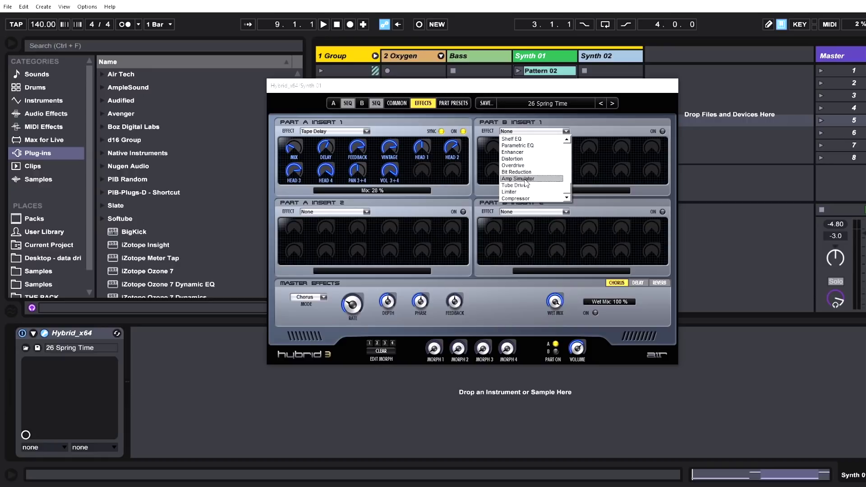
{"action": "left_click", "coordinate": [454, 204]}
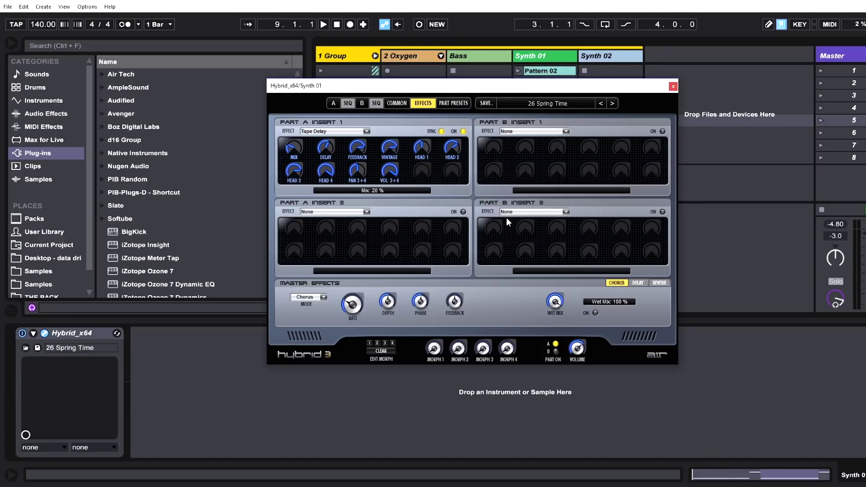
{"action": "left_click", "coordinate": [453, 102]}
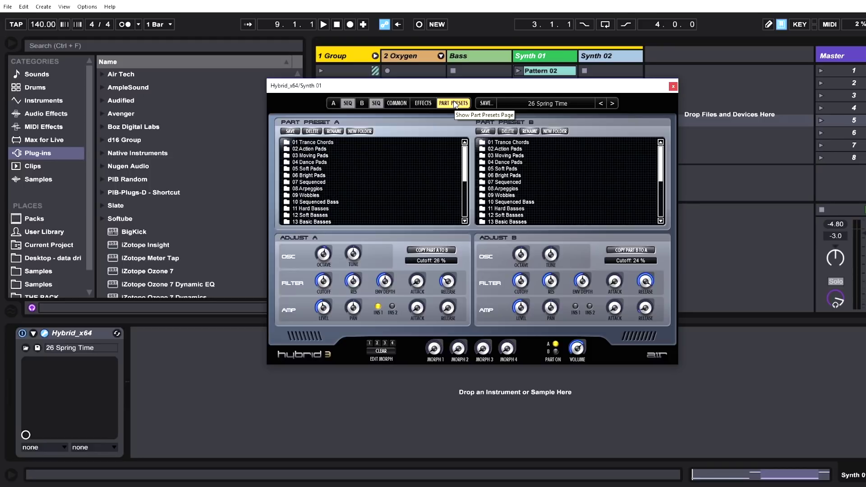
Browse the part preset folder menu and close it without changing presets
{"action": "left_click", "coordinate": [538, 102]}
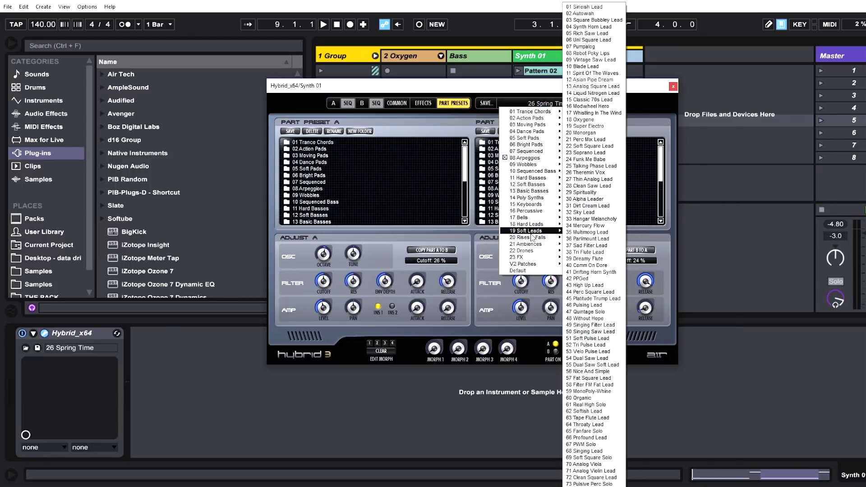
{"action": "mouse_move", "coordinate": [540, 266]}
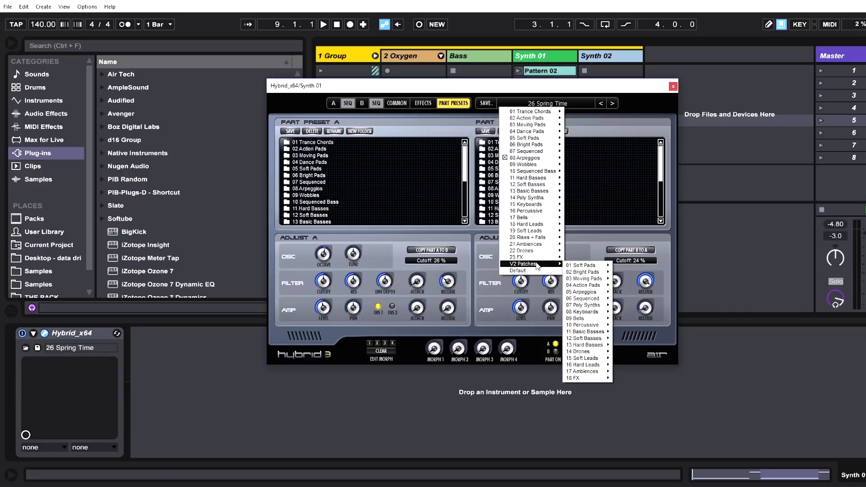
{"action": "left_click", "coordinate": [401, 134]}
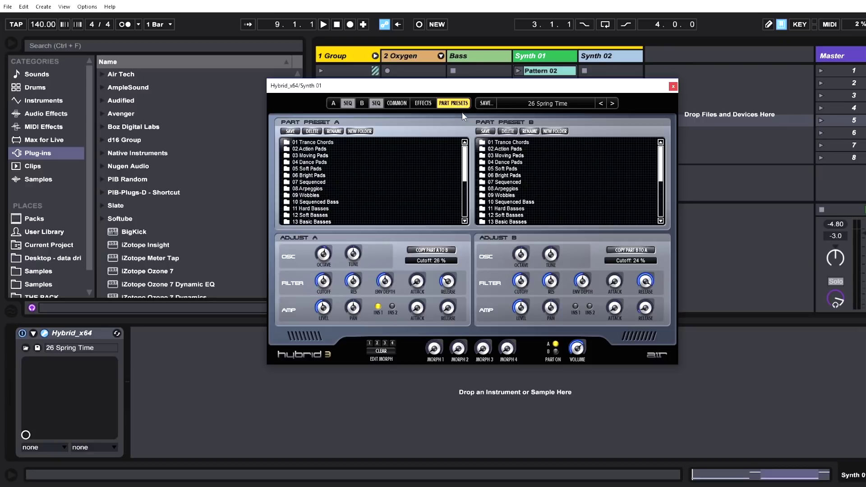
Open the 05 Soft Pads folder for Part A and load 29 Hi Pass Sweeper B into Part B
{"action": "left_click", "coordinate": [309, 169]}
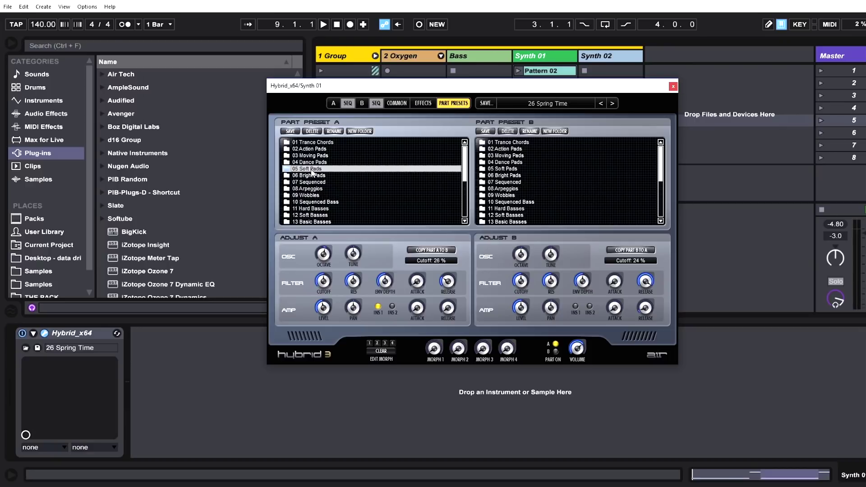
{"action": "double_click", "coordinate": [309, 169]}
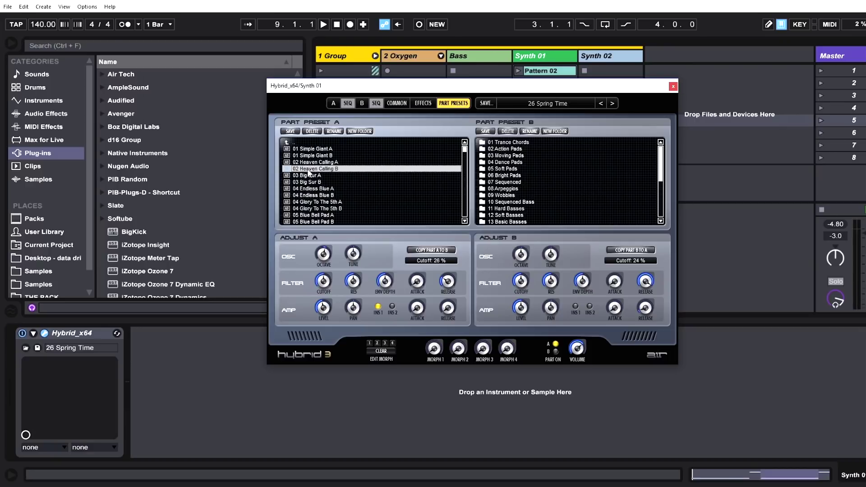
{"action": "double_click", "coordinate": [514, 176]}
{"action": "left_click", "coordinate": [500, 202]}
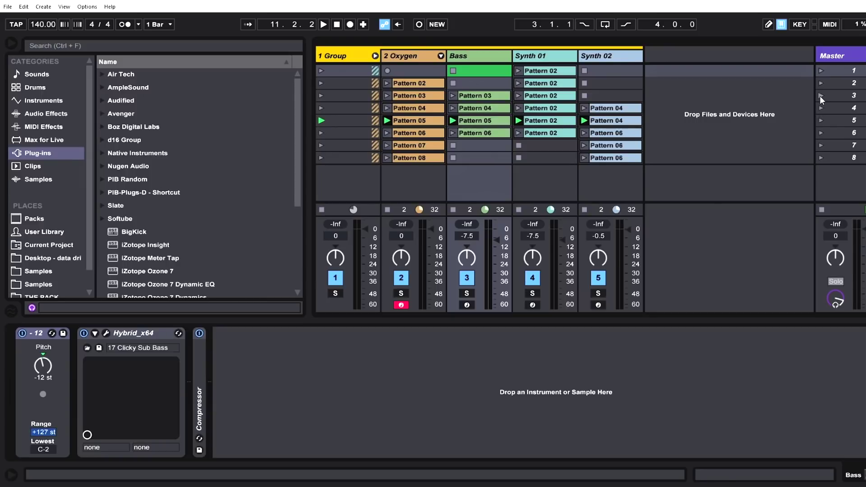
Play scene 3, soloing Bass briefly and then soloing Synth 01
{"action": "left_click", "coordinate": [819, 96]}
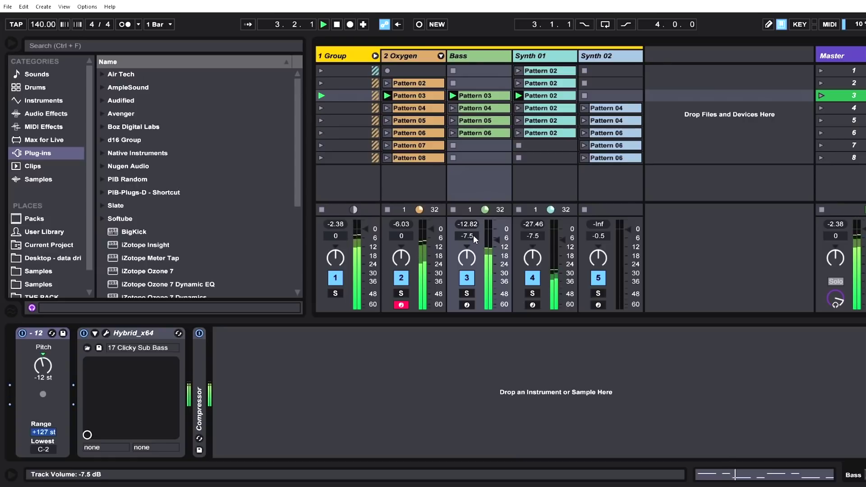
{"action": "left_click", "coordinate": [466, 293]}
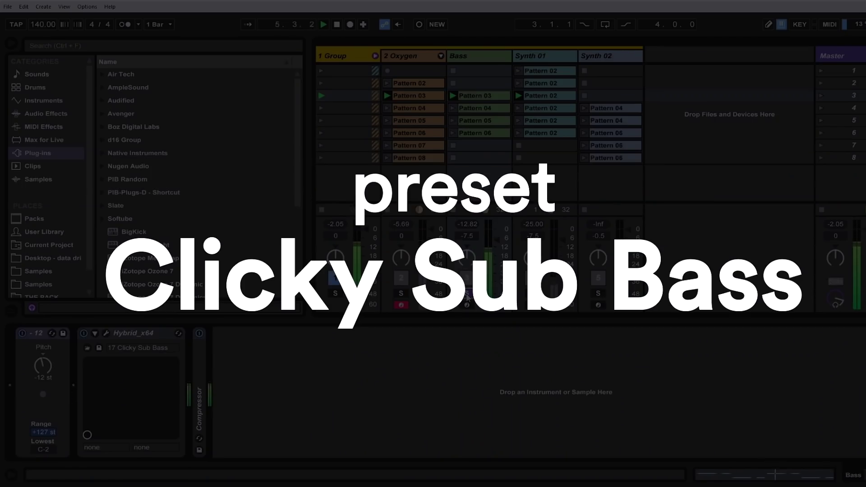
{"action": "left_click", "coordinate": [466, 293]}
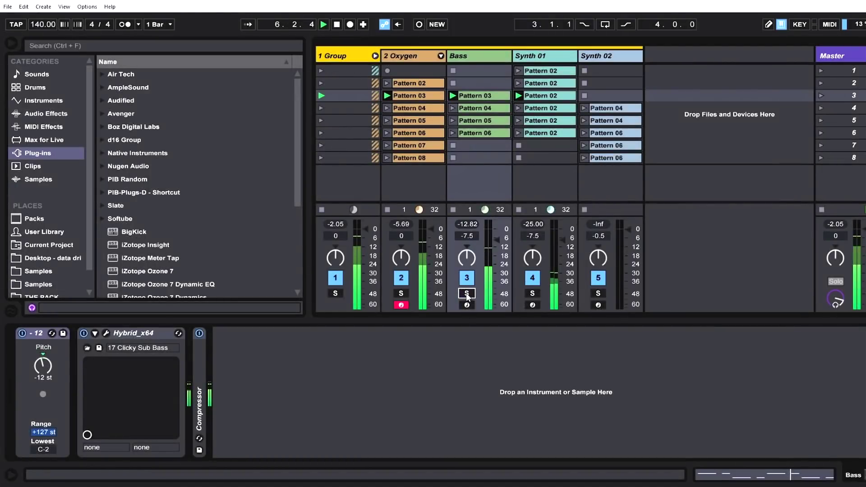
{"action": "left_click", "coordinate": [532, 294]}
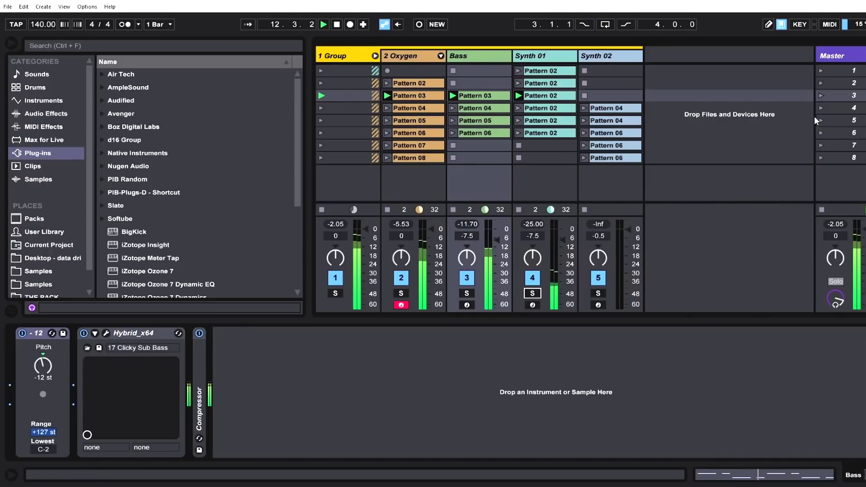
Play scene 4, view Synth 02's instrument preset, then play scene 5
{"action": "left_click", "coordinate": [820, 108]}
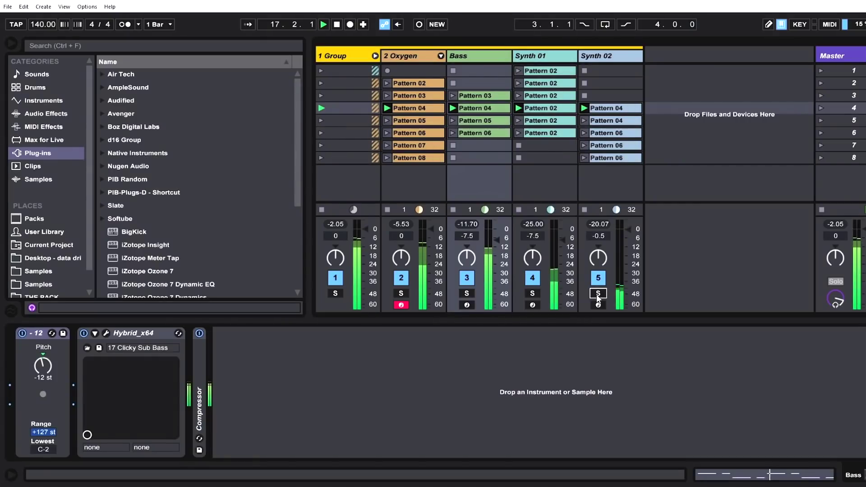
{"action": "left_click", "coordinate": [617, 112]}
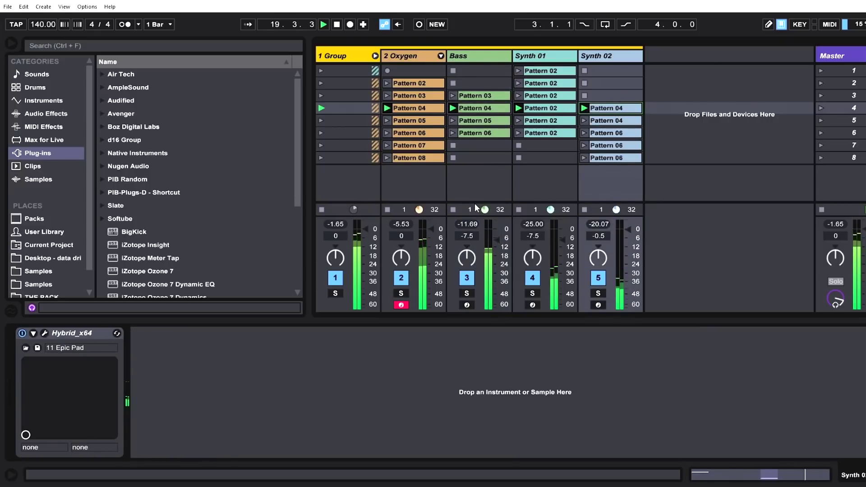
{"action": "left_click", "coordinate": [818, 120]}
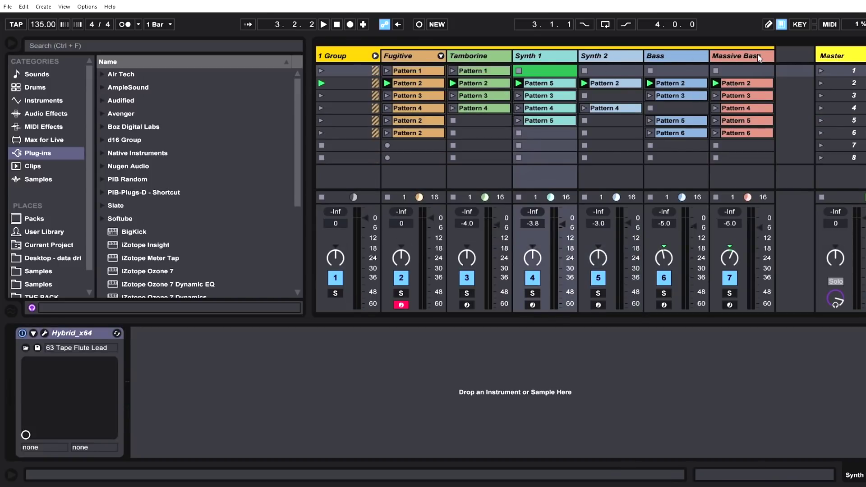
Play scenes 2 through 5, briefly soloing Bass, then stop playback
{"action": "left_click", "coordinate": [820, 84]}
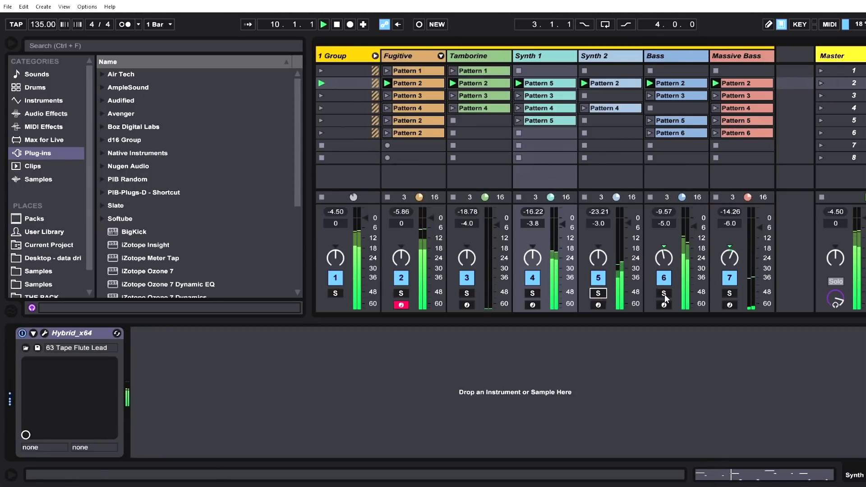
{"action": "left_click", "coordinate": [664, 293]}
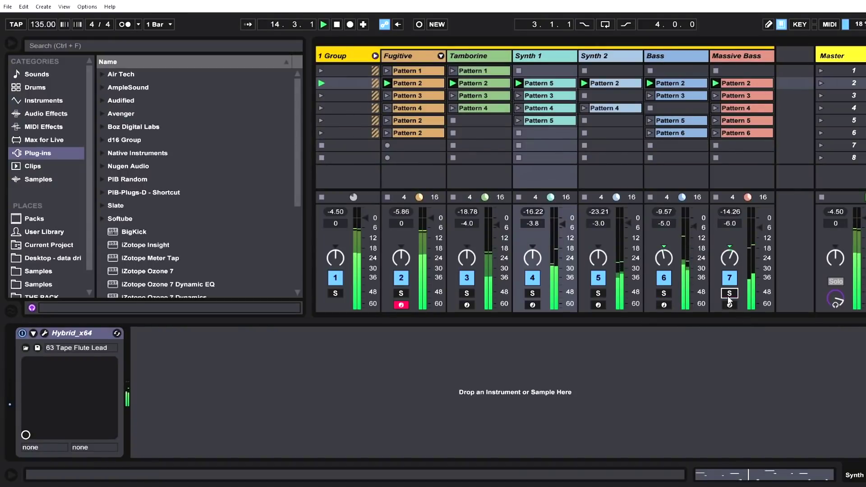
{"action": "left_click", "coordinate": [729, 293]}
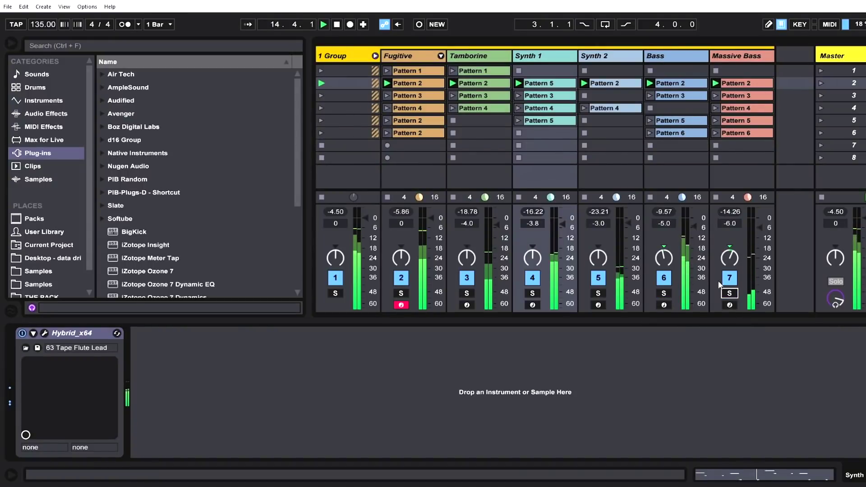
{"action": "left_click", "coordinate": [819, 97]}
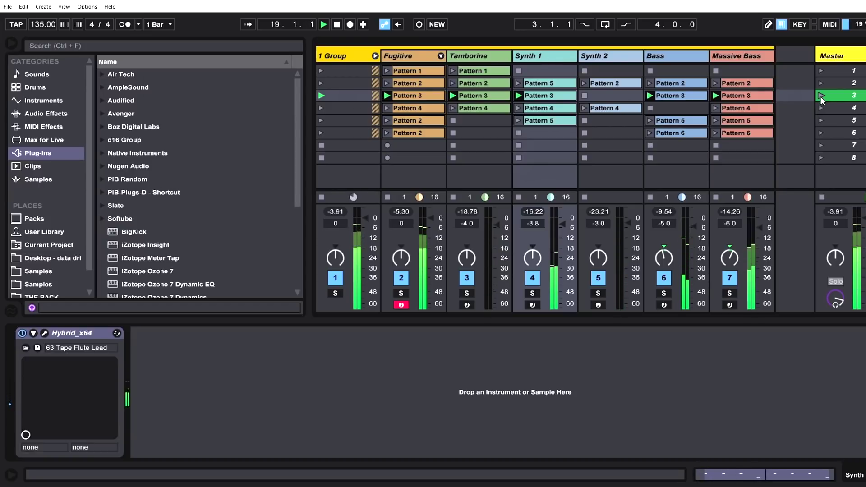
{"action": "left_click", "coordinate": [820, 108]}
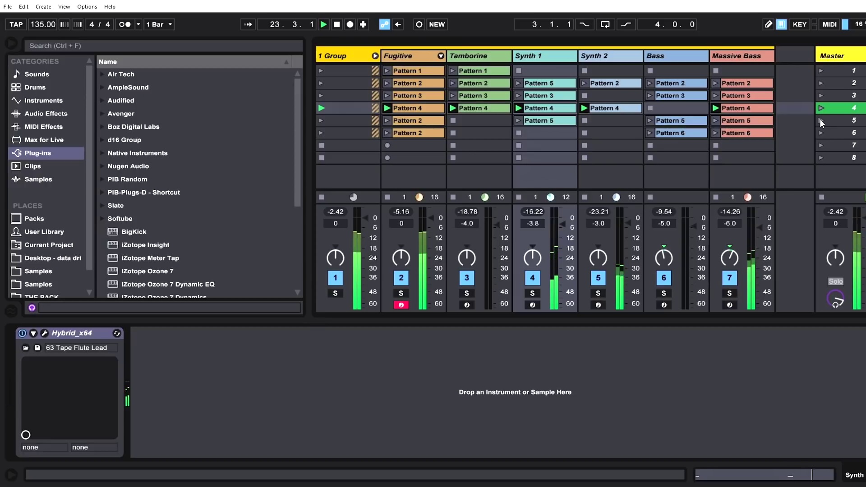
{"action": "left_click", "coordinate": [819, 119]}
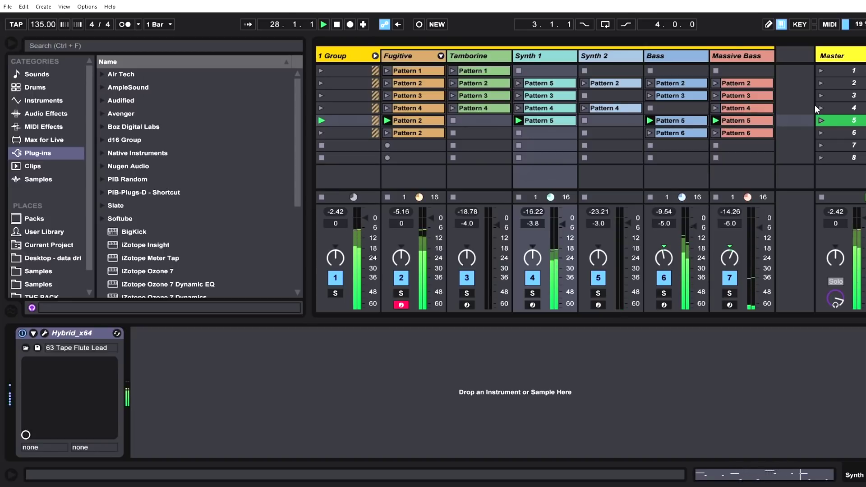
{"action": "key", "text": "space"}
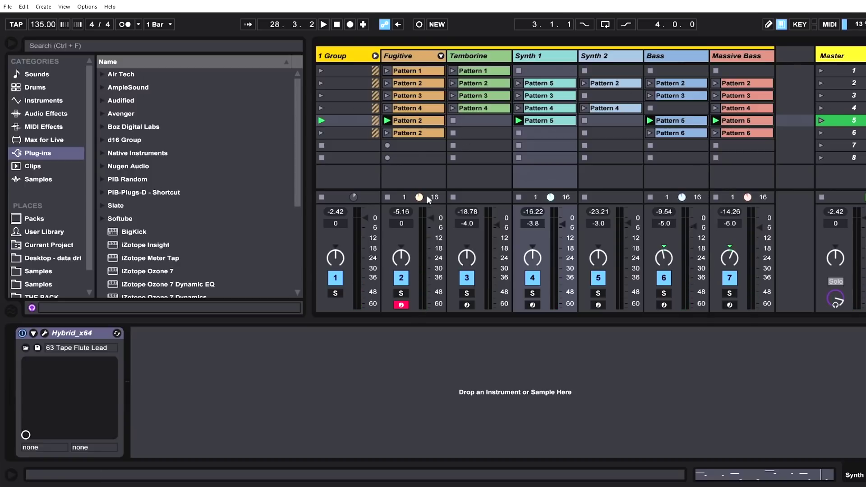
Deactivate the Tamborine and Fugitive tracks and replay scene 2
{"action": "left_click", "coordinate": [467, 281]}
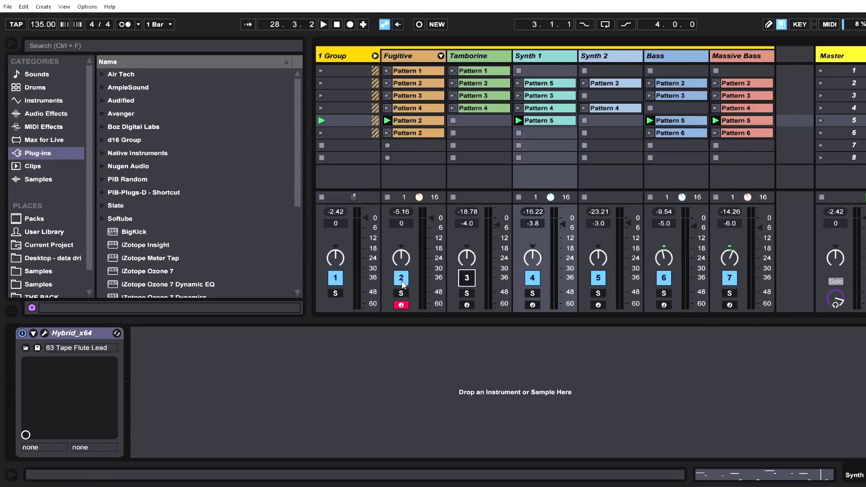
{"action": "left_click", "coordinate": [401, 281]}
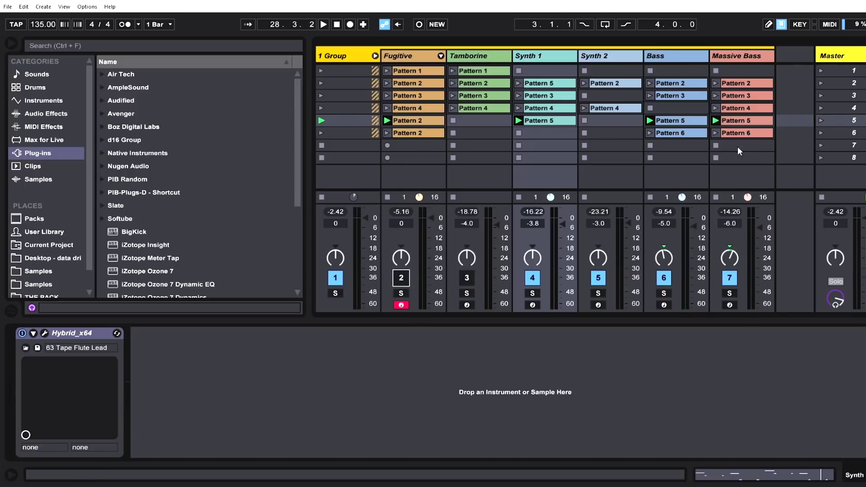
{"action": "left_click", "coordinate": [821, 83]}
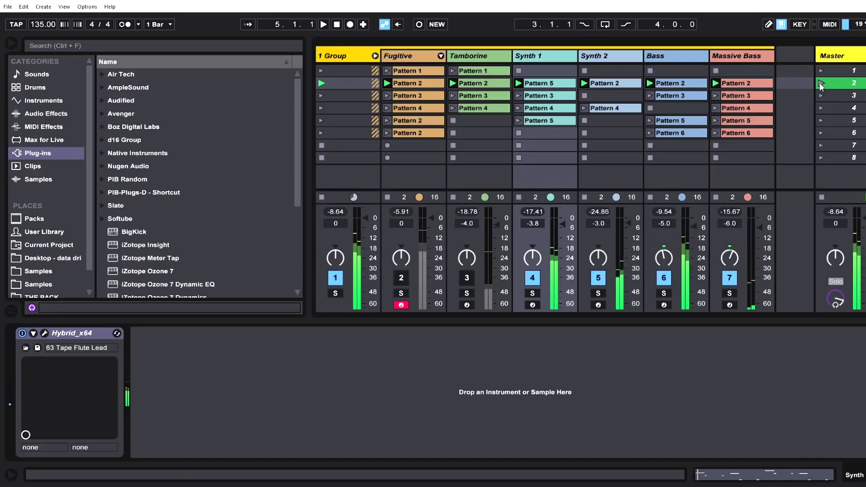
{"action": "left_click", "coordinate": [8, 6]}
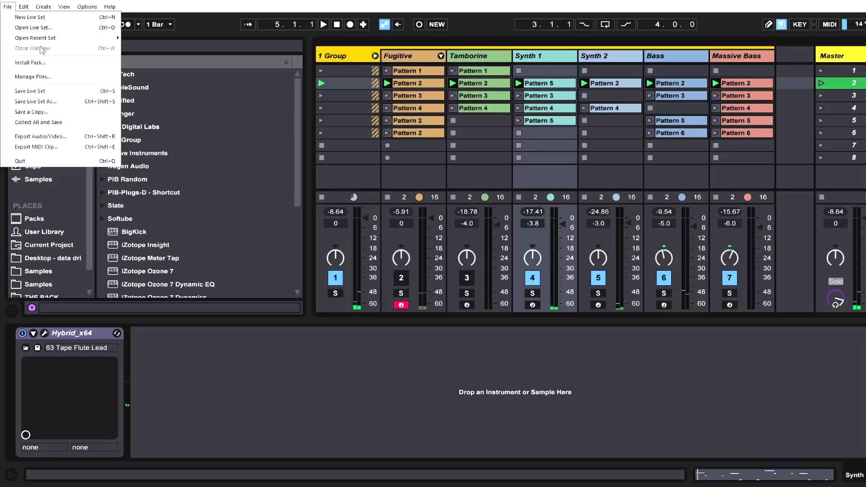
Open the recent 120 BPM demo set and play scenes 1 through 4
{"action": "mouse_move", "coordinate": [42, 38]}
{"action": "left_click", "coordinate": [283, 65]}
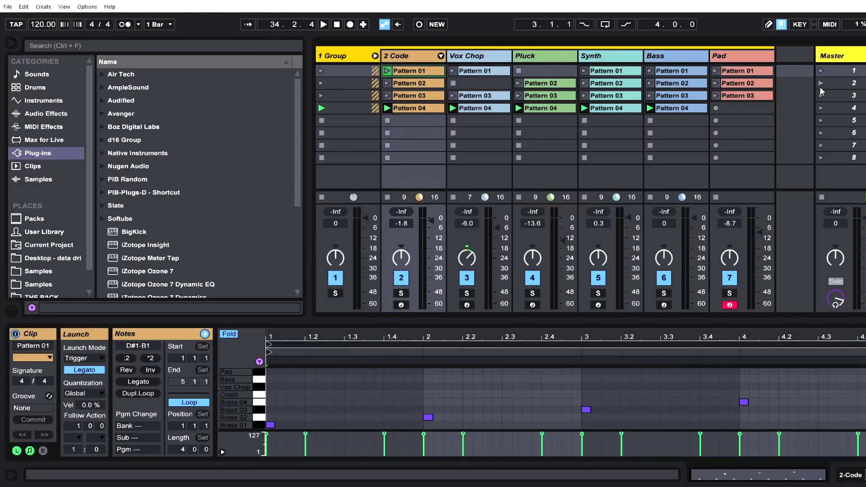
{"action": "left_click", "coordinate": [819, 72]}
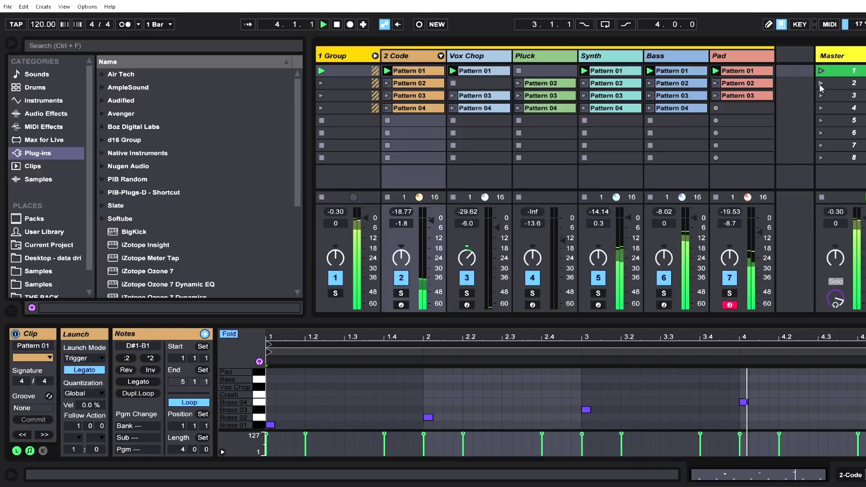
{"action": "left_click", "coordinate": [820, 83]}
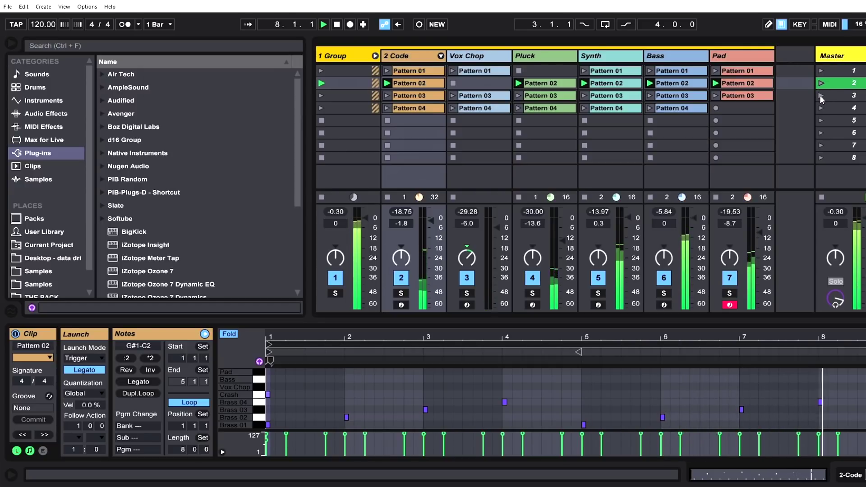
{"action": "left_click", "coordinate": [819, 95]}
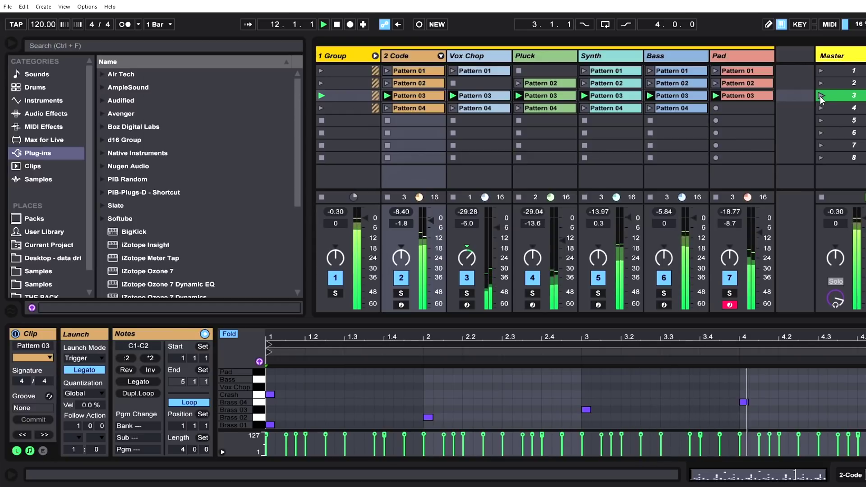
{"action": "left_click", "coordinate": [818, 108]}
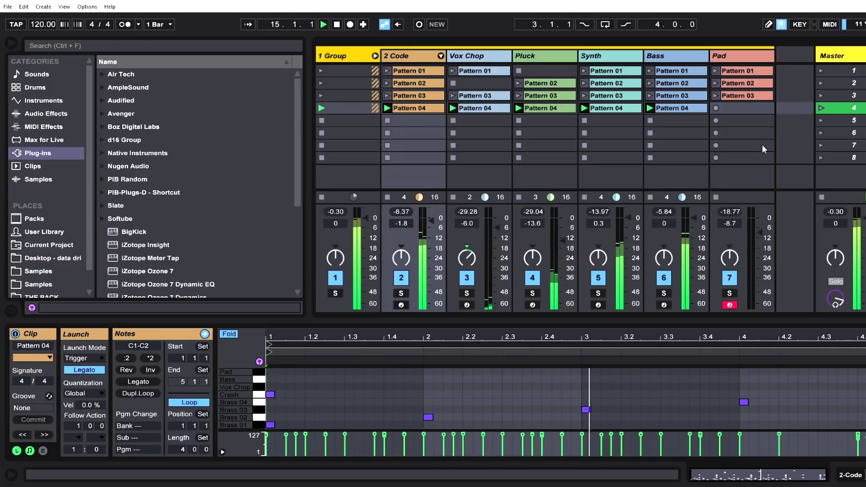
Deactivate Vox Chop and 2 Code, relaunch scene 3, and solo the Pad track
{"action": "left_click", "coordinate": [467, 279]}
{"action": "left_click", "coordinate": [408, 282]}
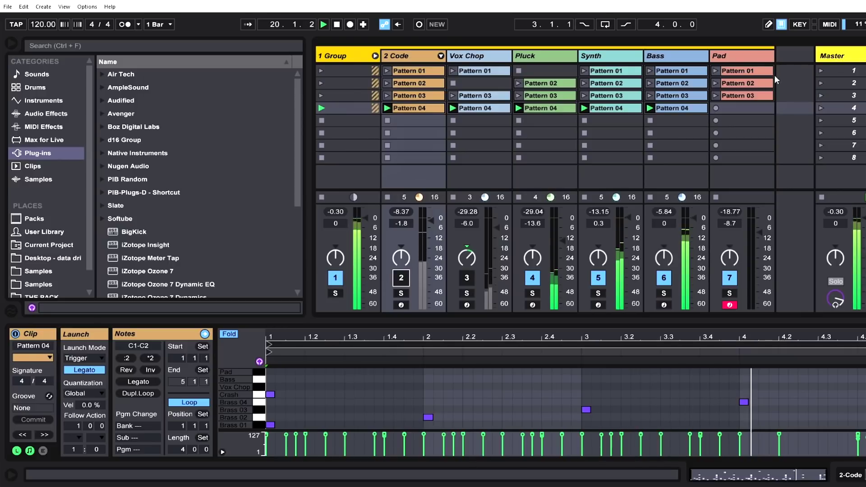
{"action": "left_click", "coordinate": [821, 96]}
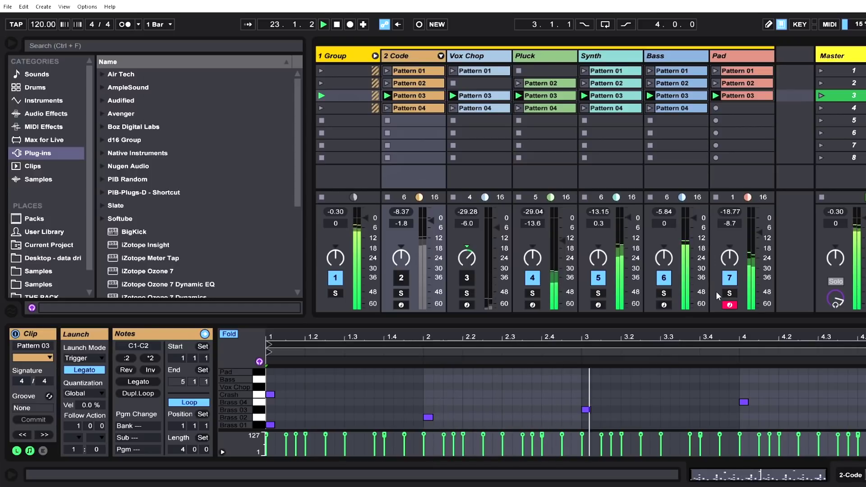
{"action": "left_click", "coordinate": [729, 293]}
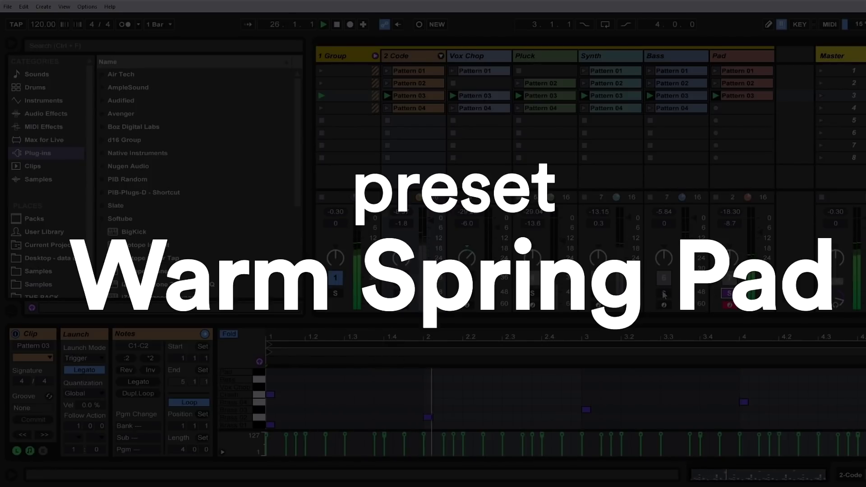
Move the solo from Pad to Bass, then to Synth, to audition each preset
{"action": "left_click", "coordinate": [664, 293]}
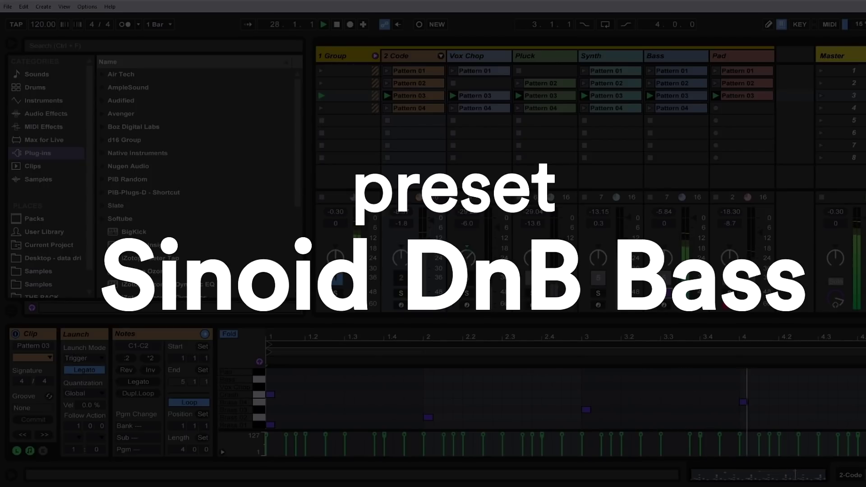
{"action": "left_click", "coordinate": [598, 293]}
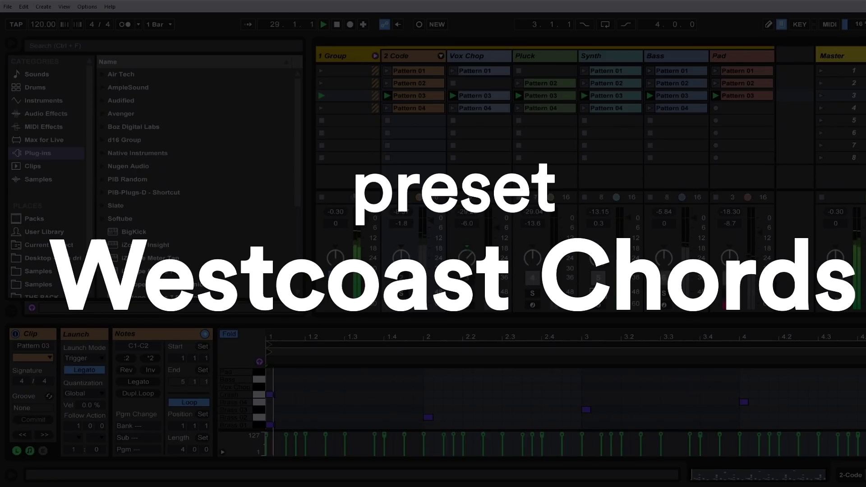